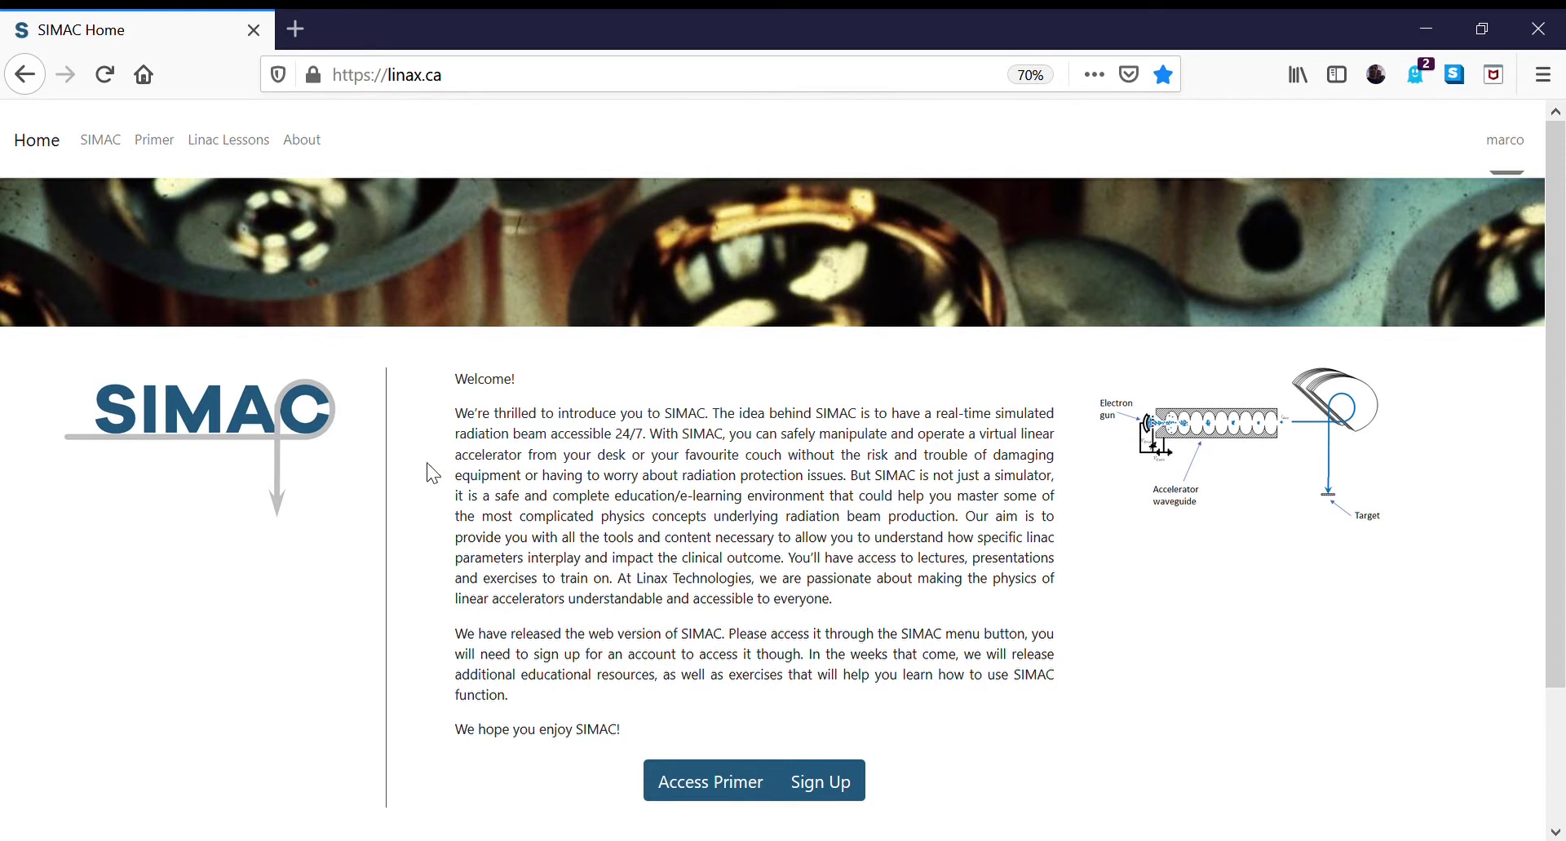
Open the SIMAC simulation and set the bending magnet current to 150 A.
click(102, 142)
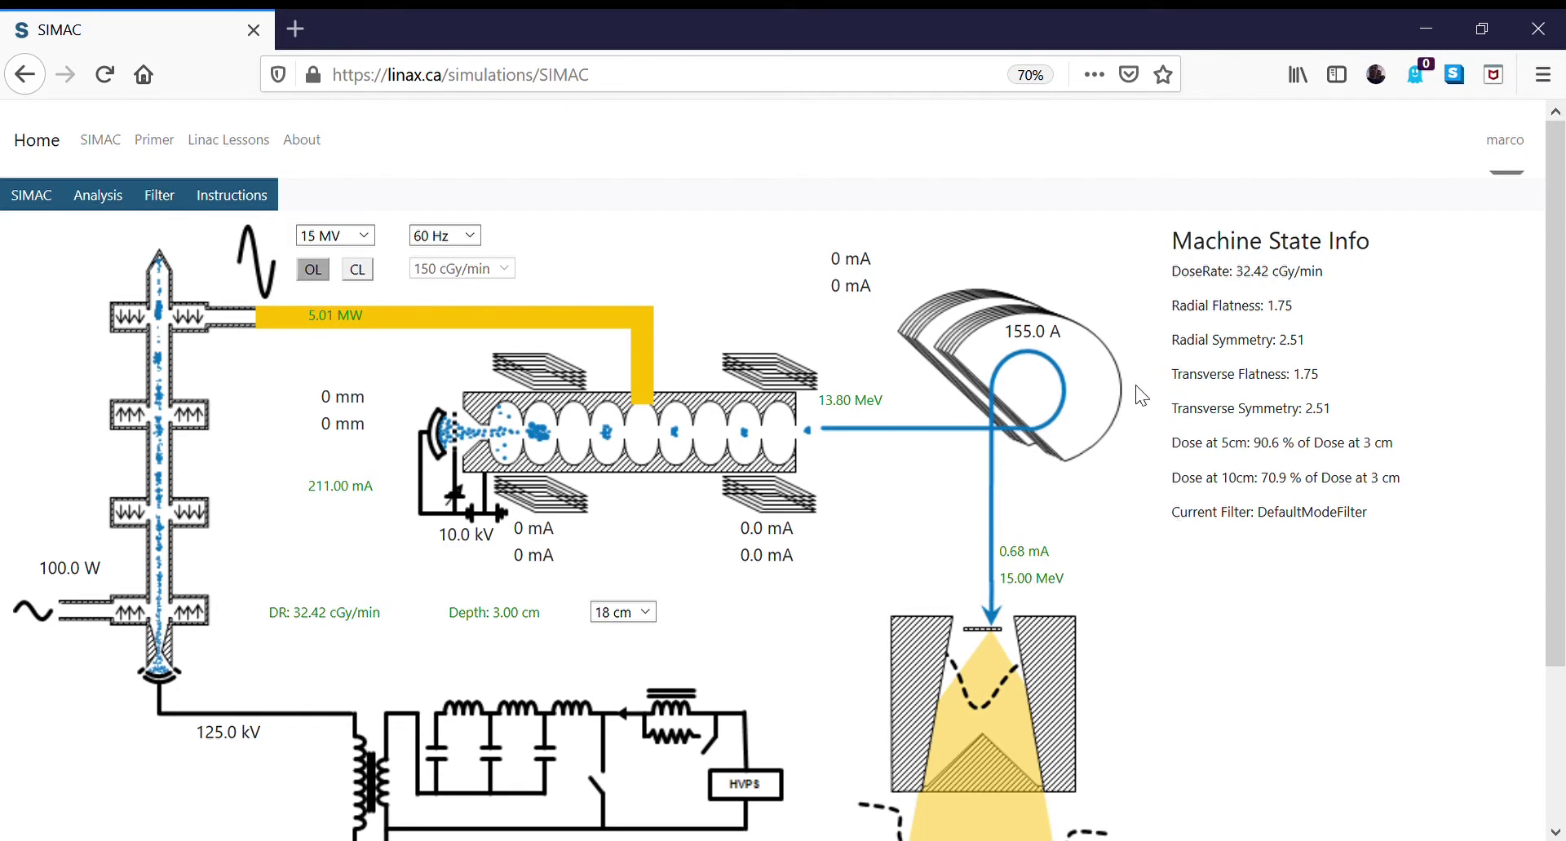
click(1034, 331)
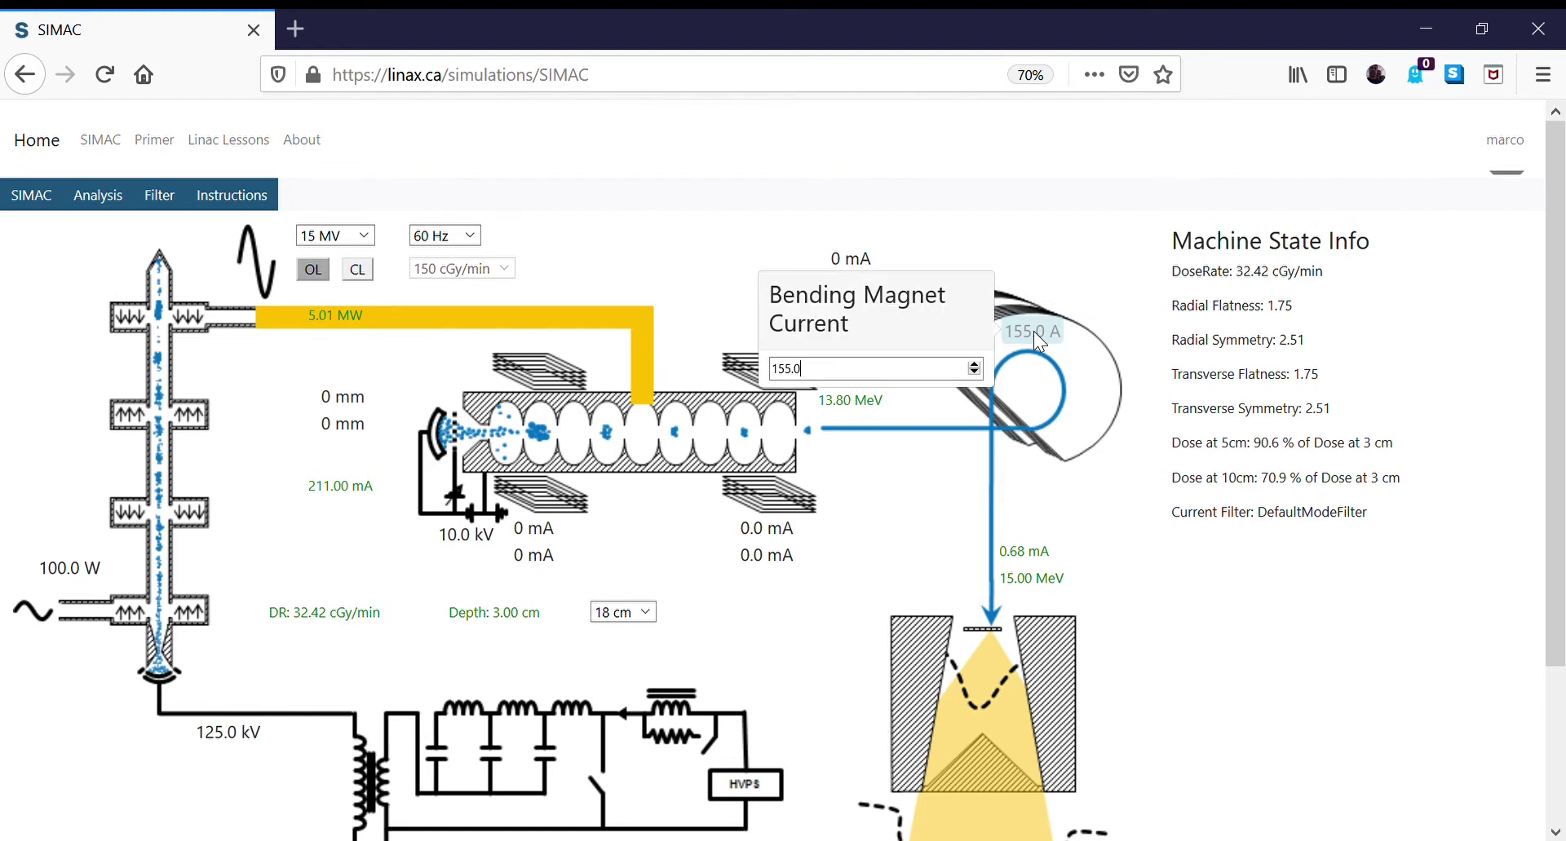
key(BackSpace)
key(BackSpace)
key(BackSpace)
text(1.5)
key(BackSpace)
key(BackSpace)
key(BackSpace)
text(0)
key(Return)
click(1222, 691)
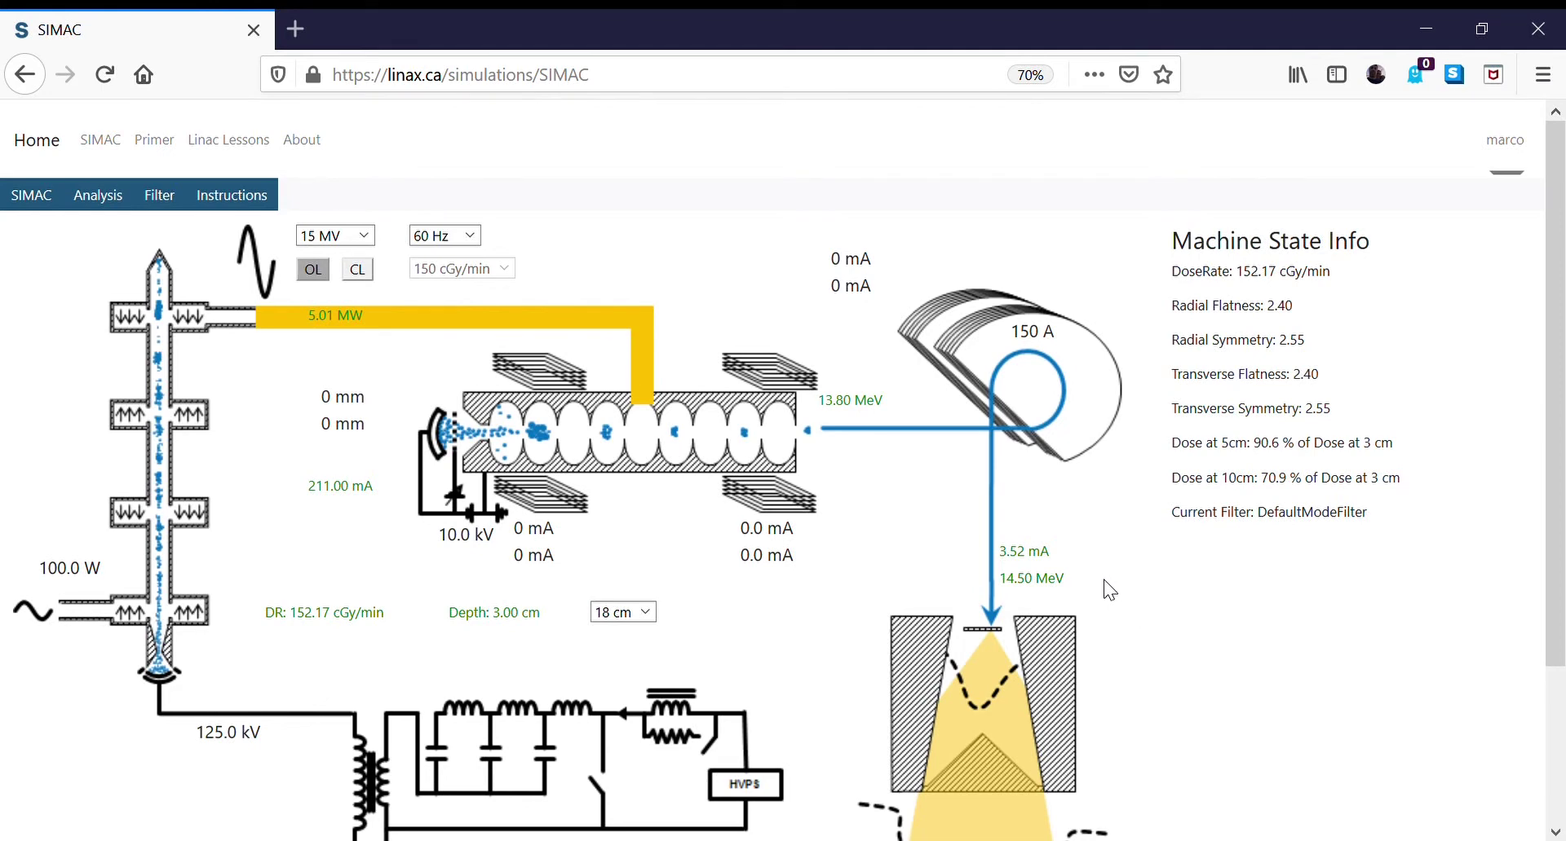
Lower the bending magnet current to 145 A and apply it to the simulated beam.
mouse_move(853, 420)
click(1026, 329)
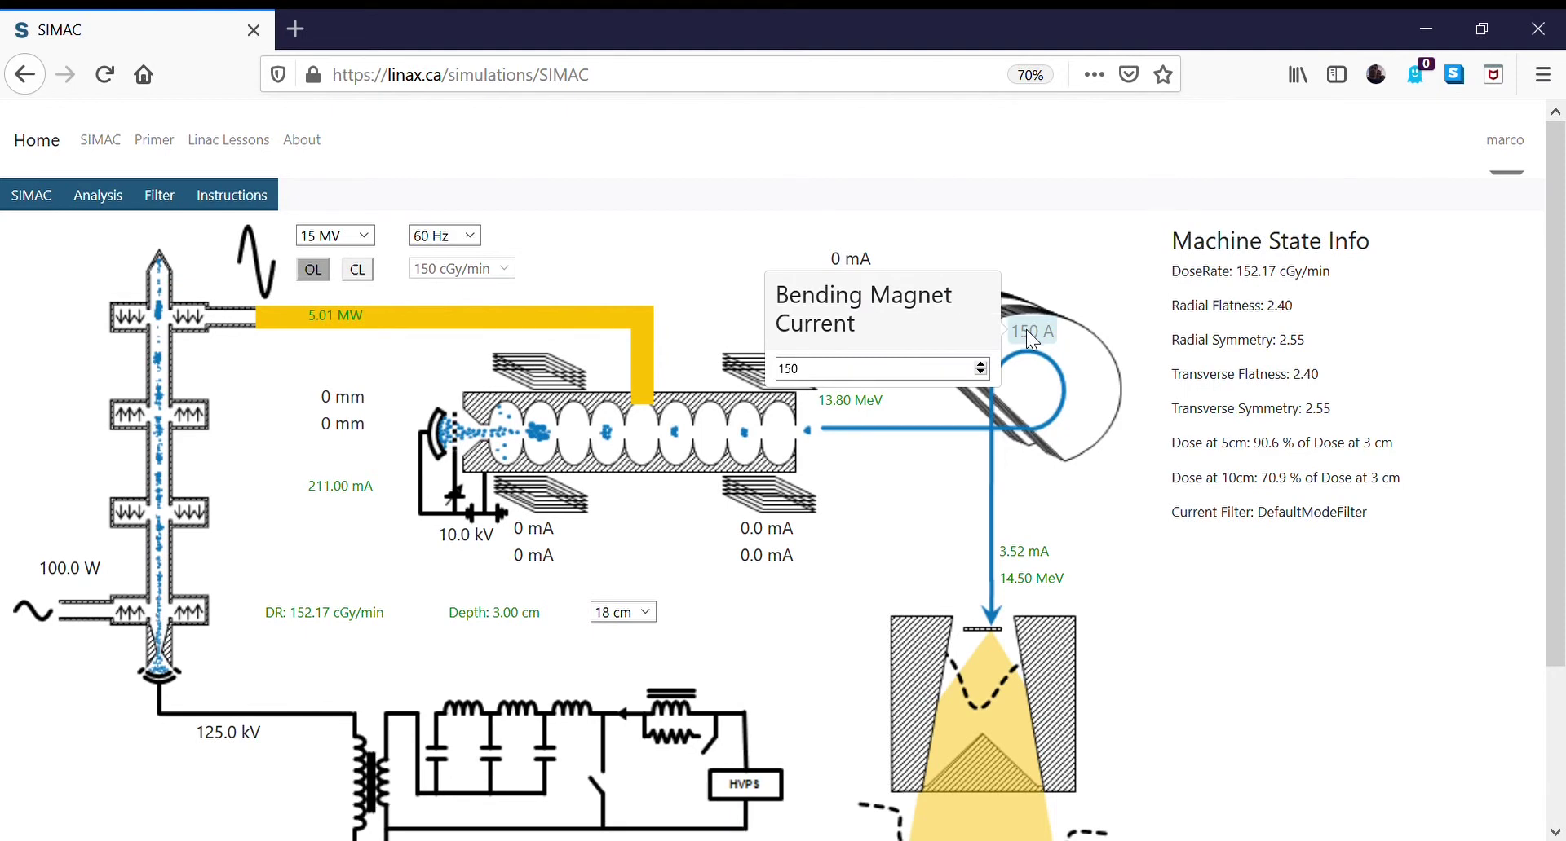
key(Down)
key(Down)
key(Down)
key(Down)
key(Down)
key(Return)
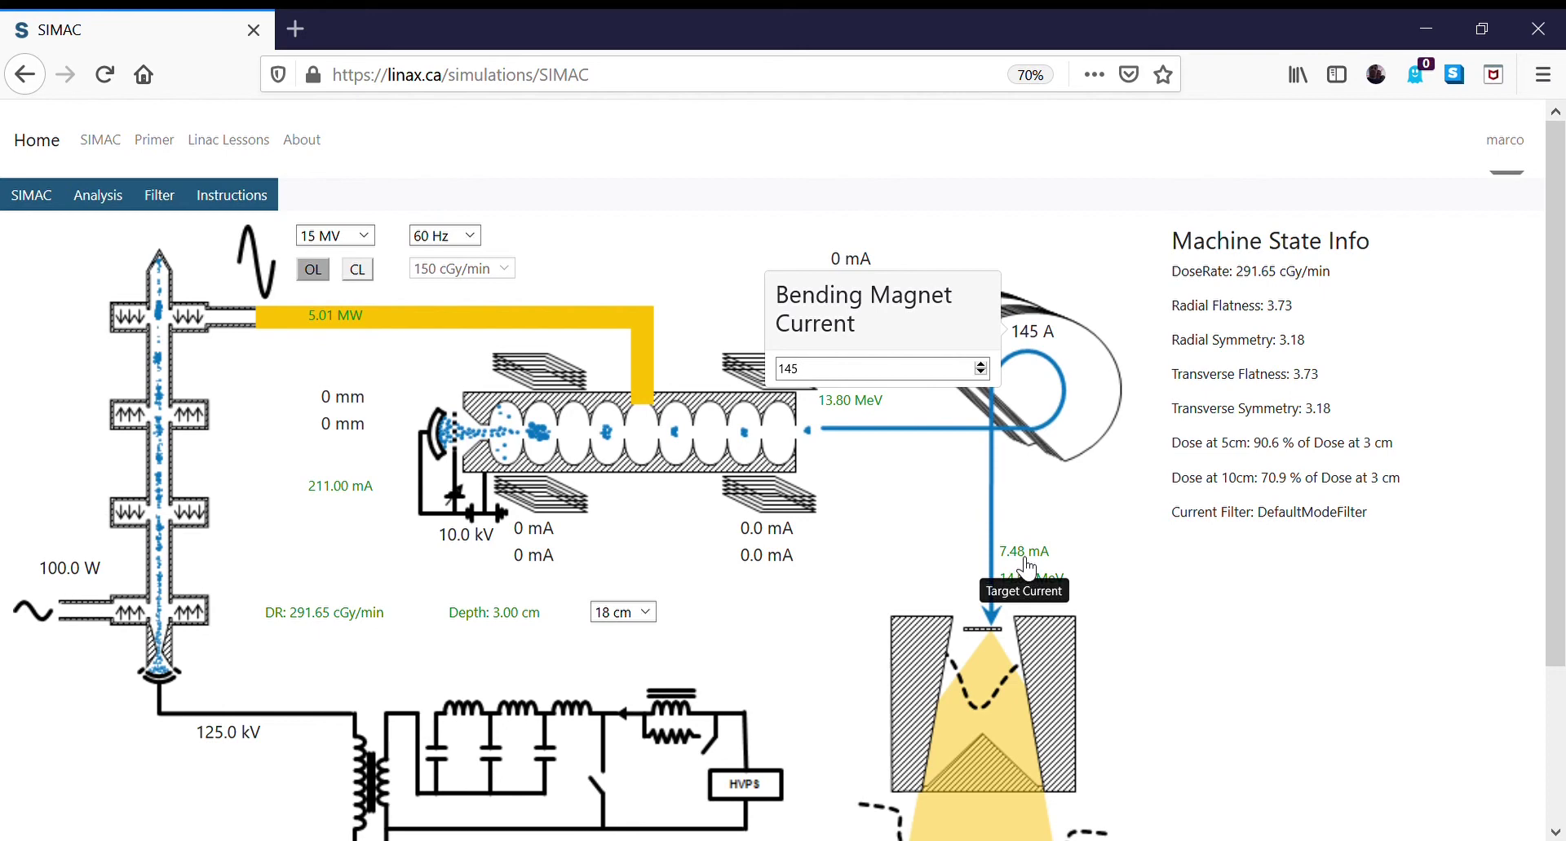
click(1227, 688)
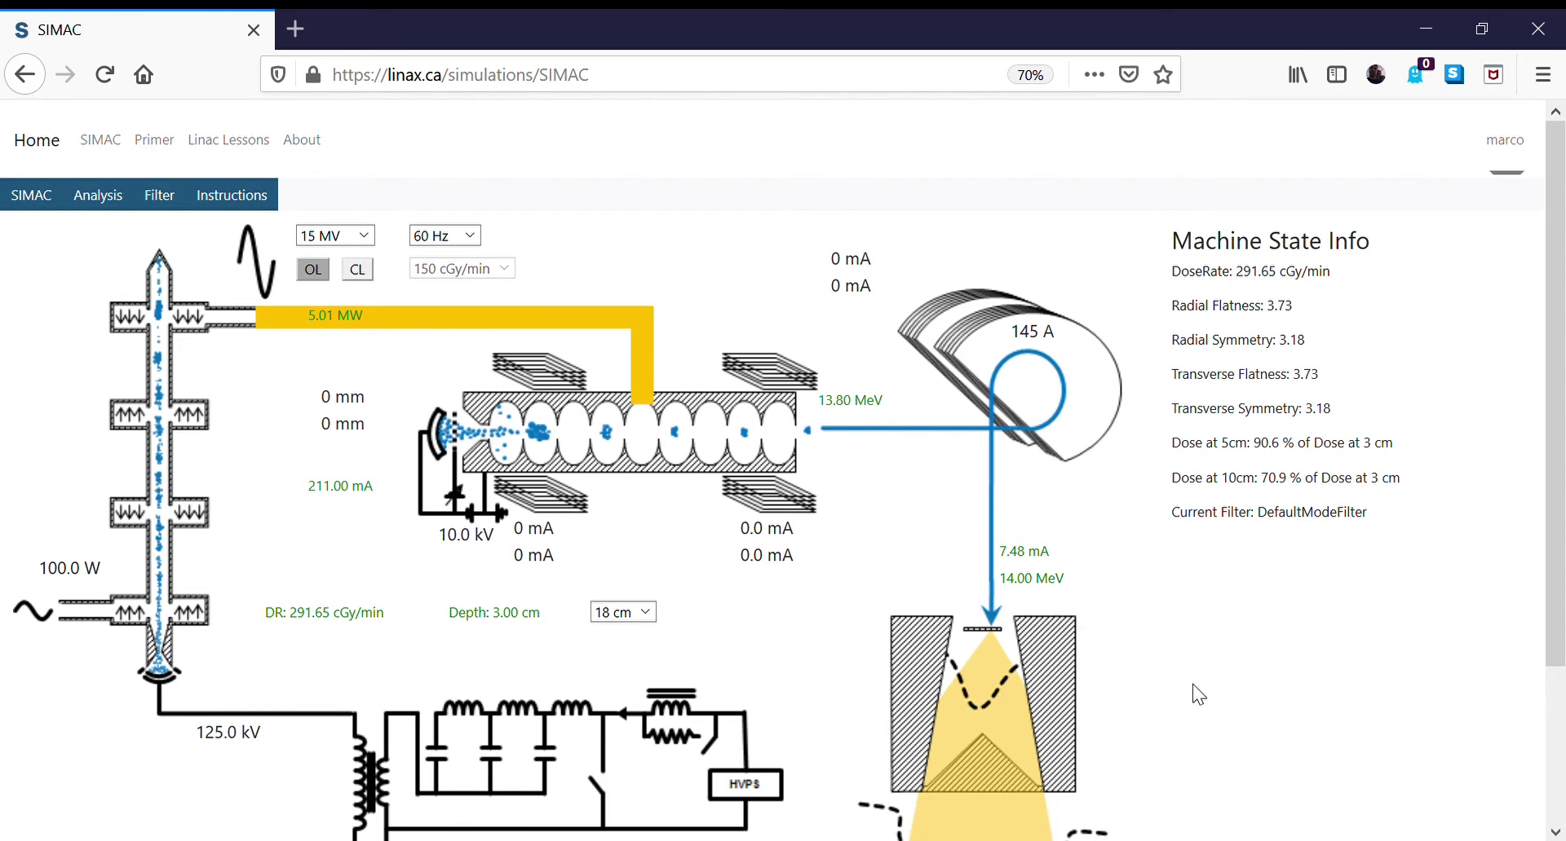
Reduce the bending magnet current further to 140 A and close its value editor.
click(1042, 334)
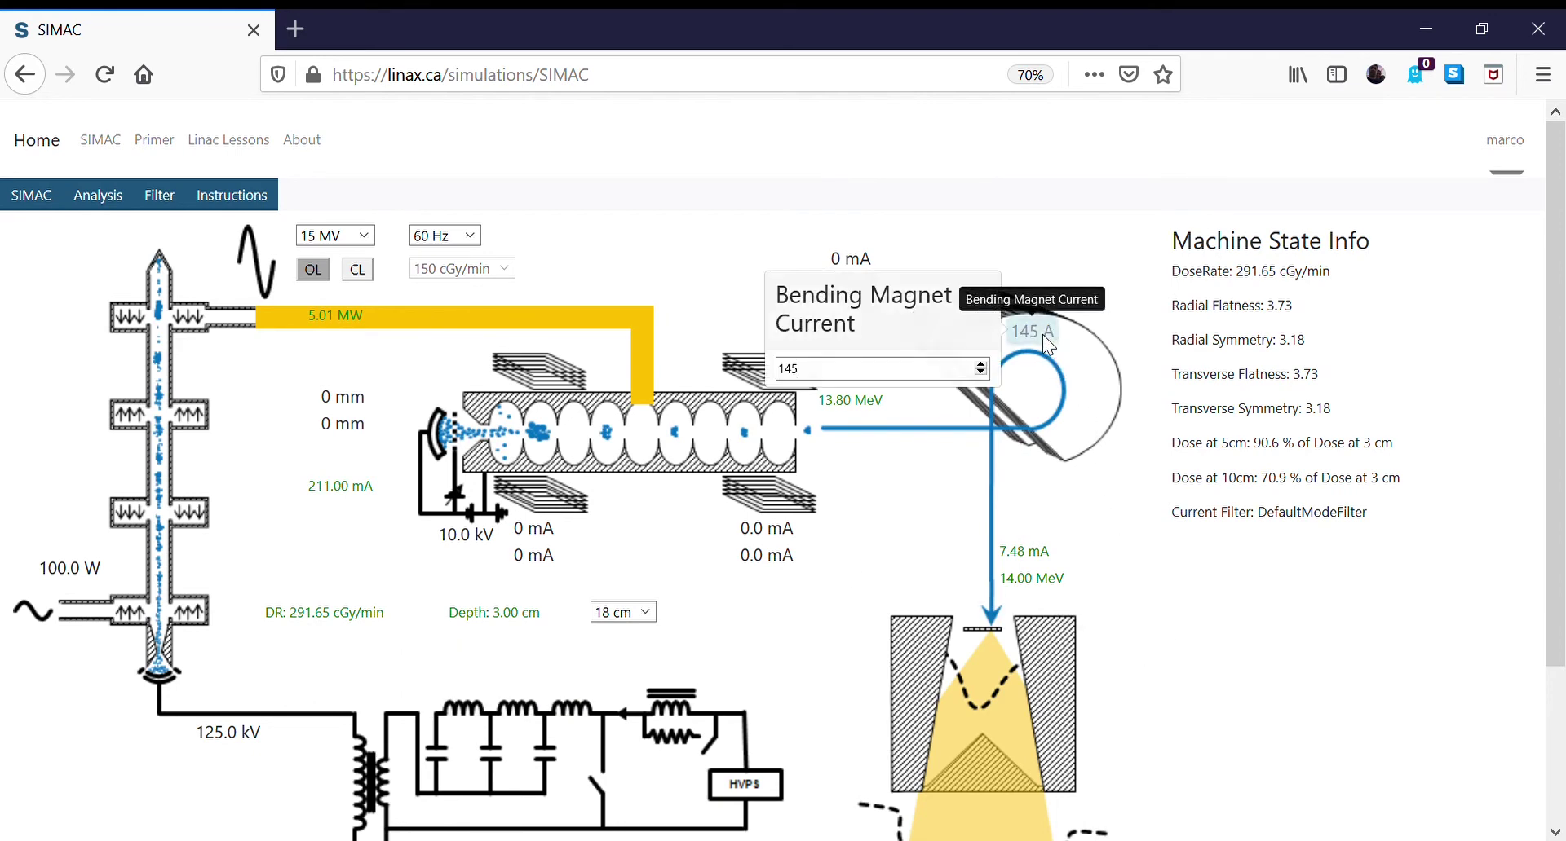
key(BackSpace)
key(BackSpace)
text(39.5)
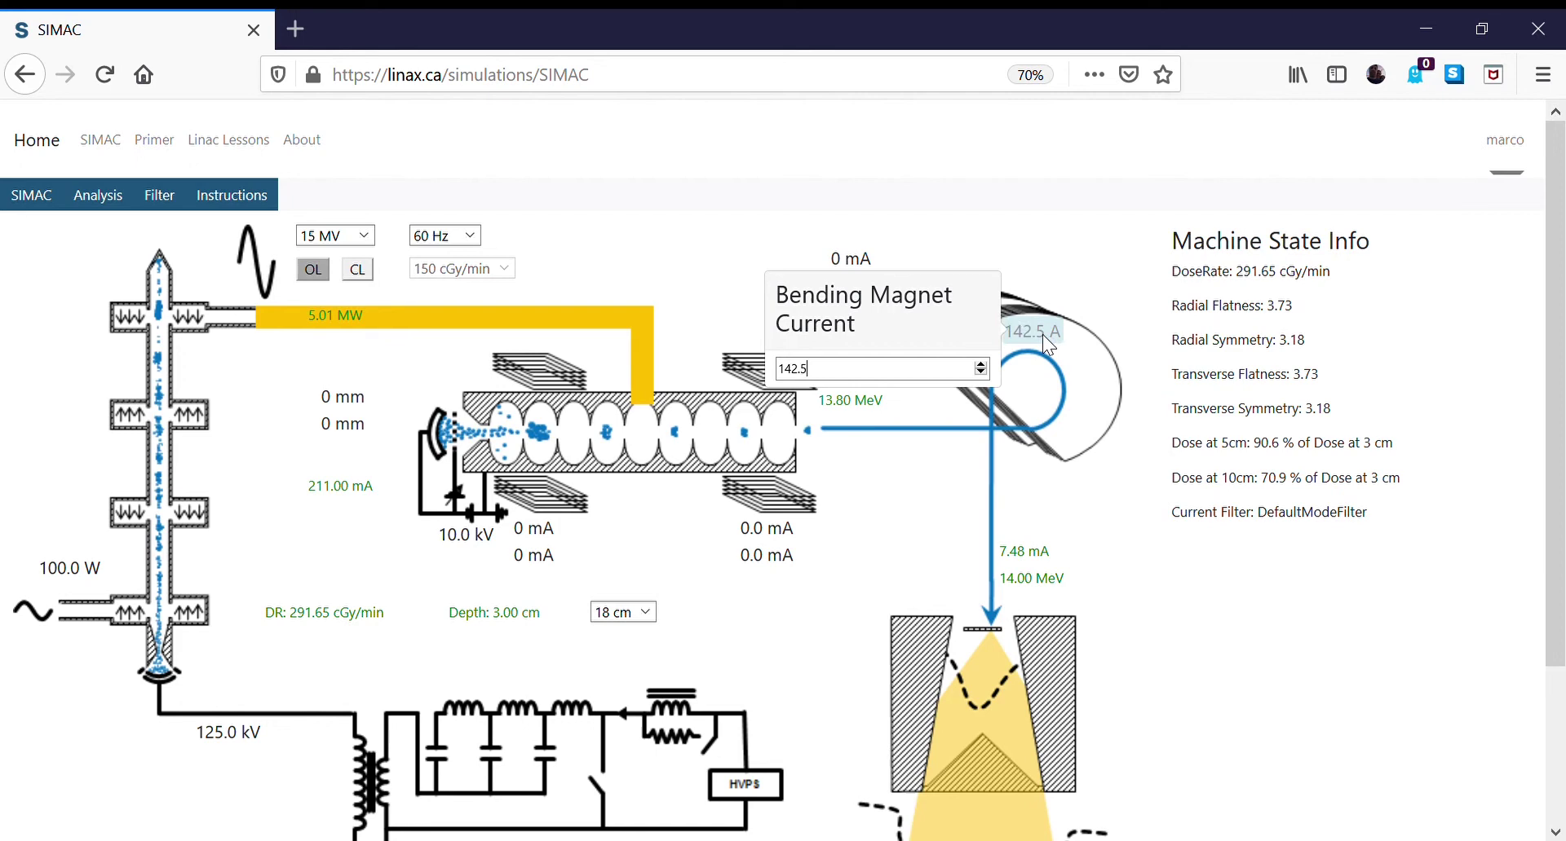
key(Up)
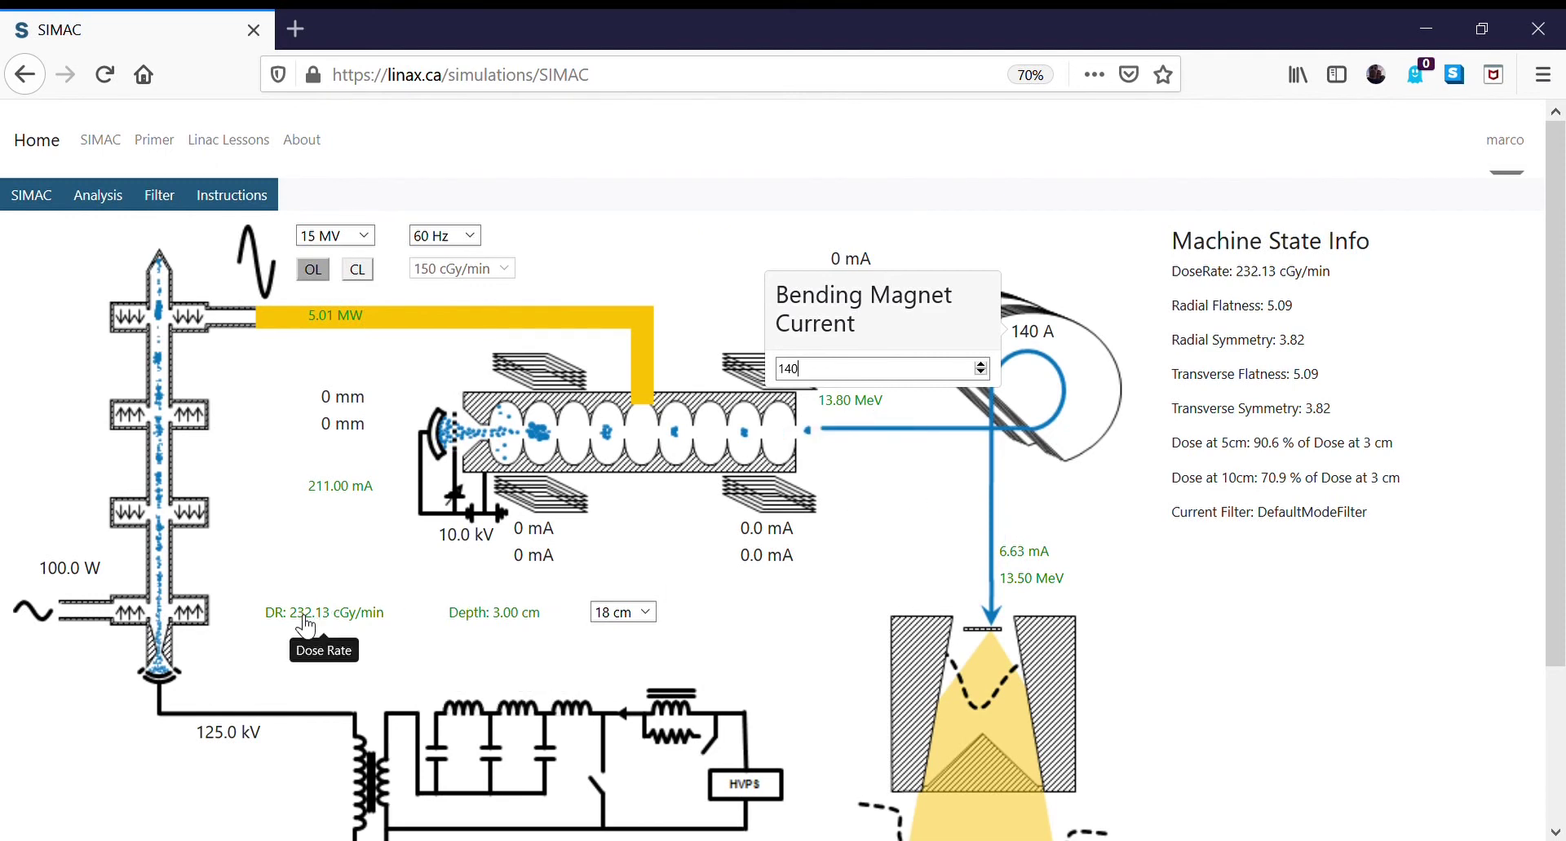
click(1309, 709)
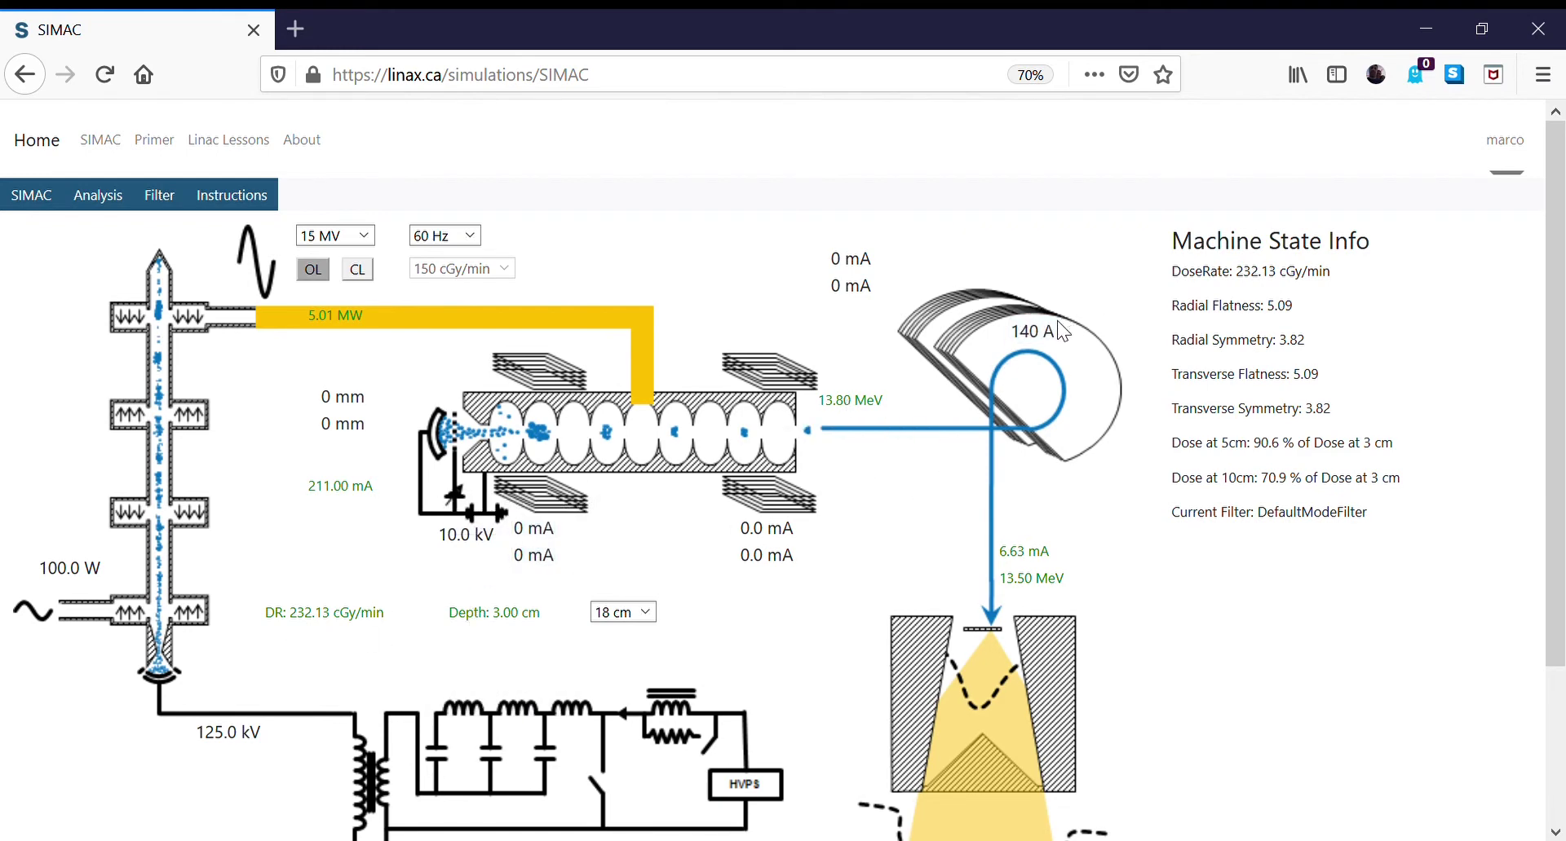
Set the bending magnet current to 143 A and close its value editor.
click(1034, 337)
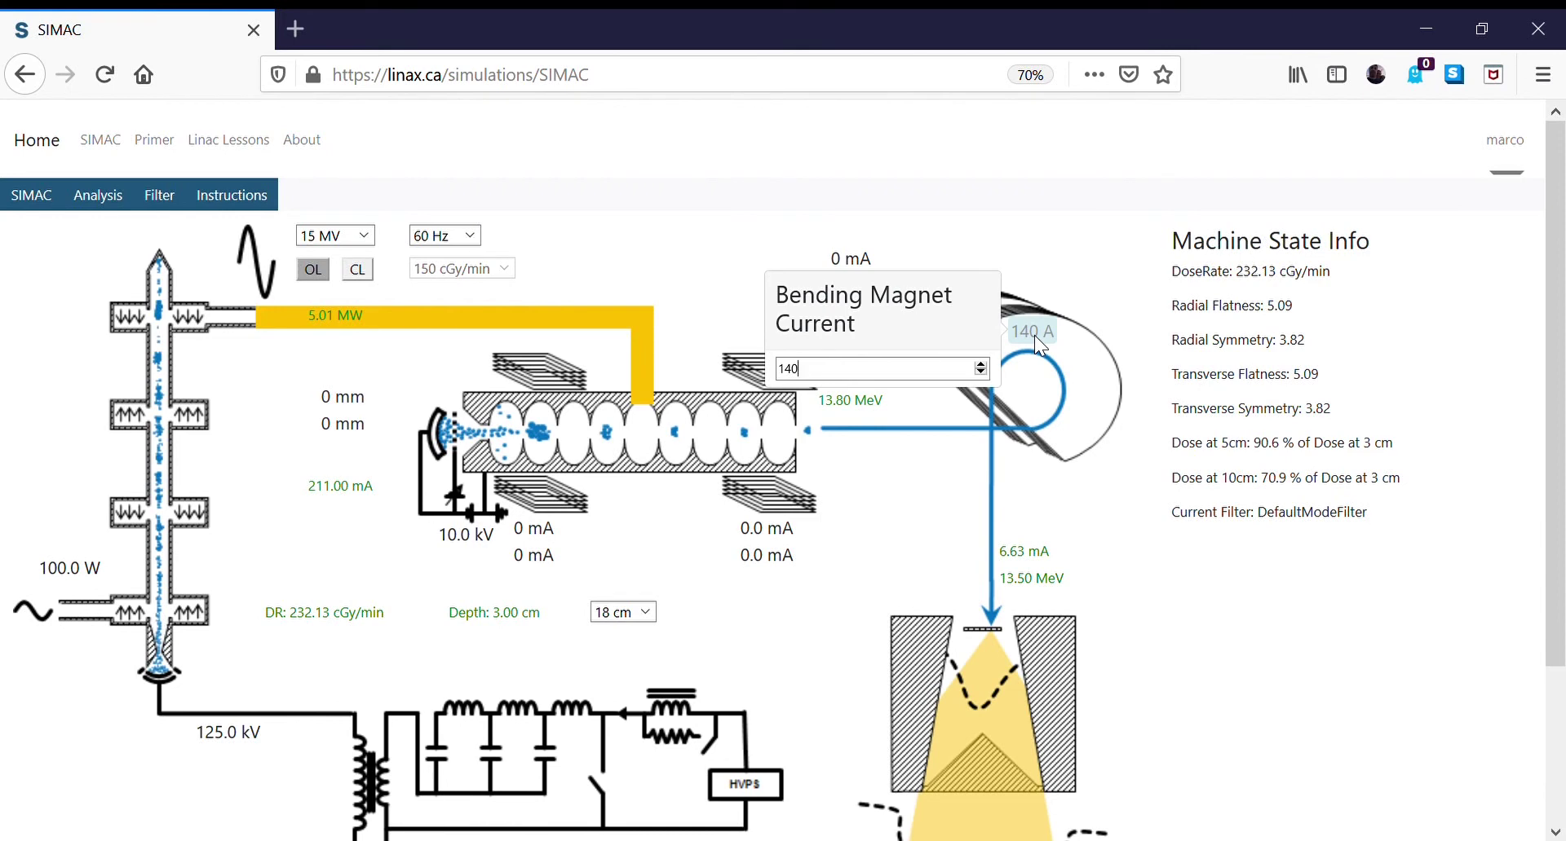
key(BackSpace)
text(2.5)
key(Up)
key(Return)
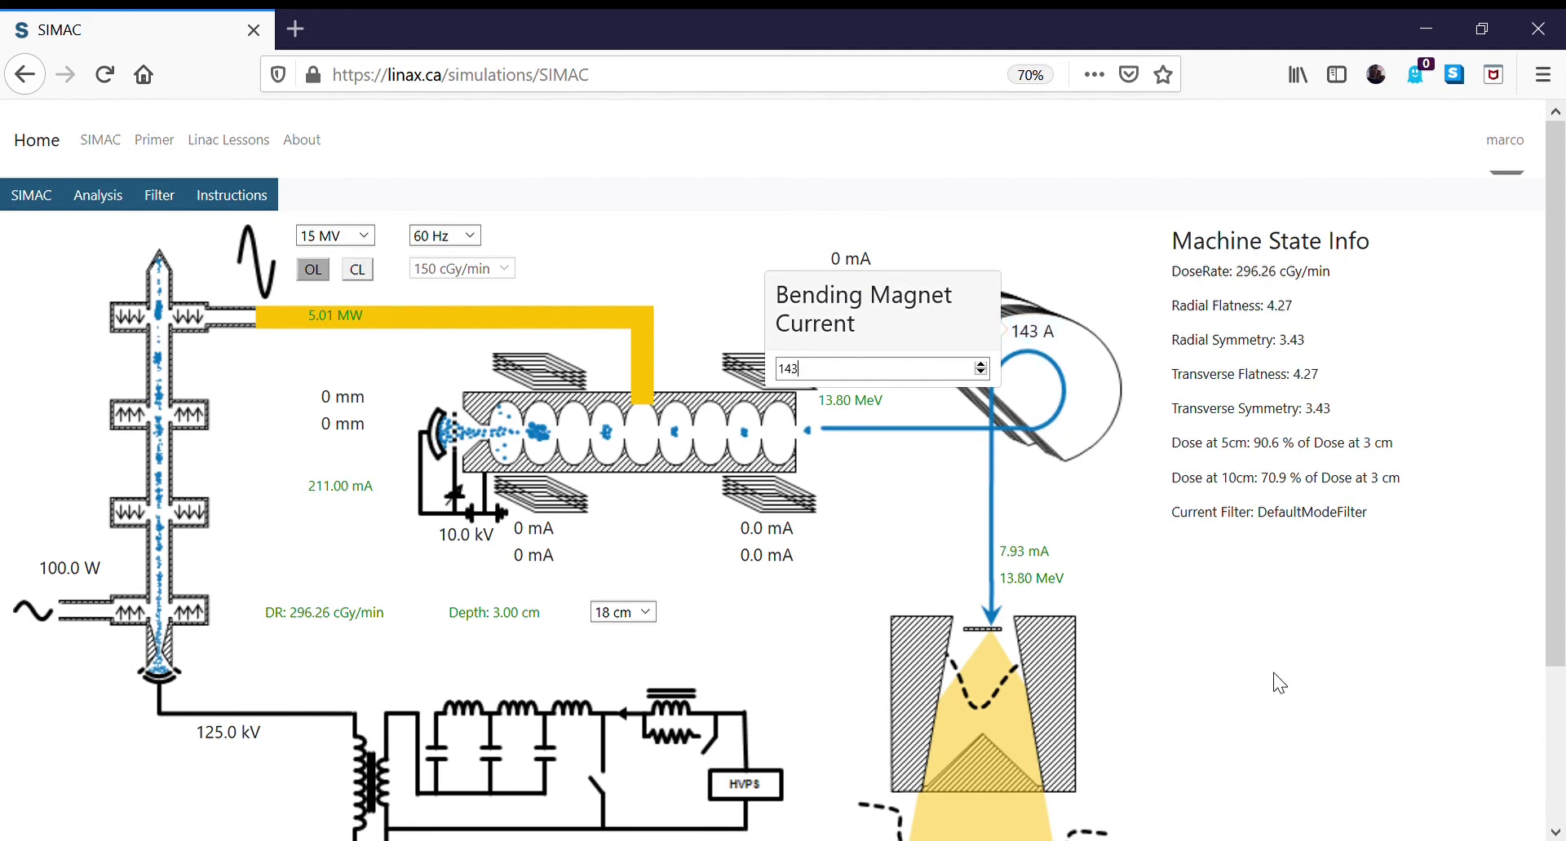
click(1274, 673)
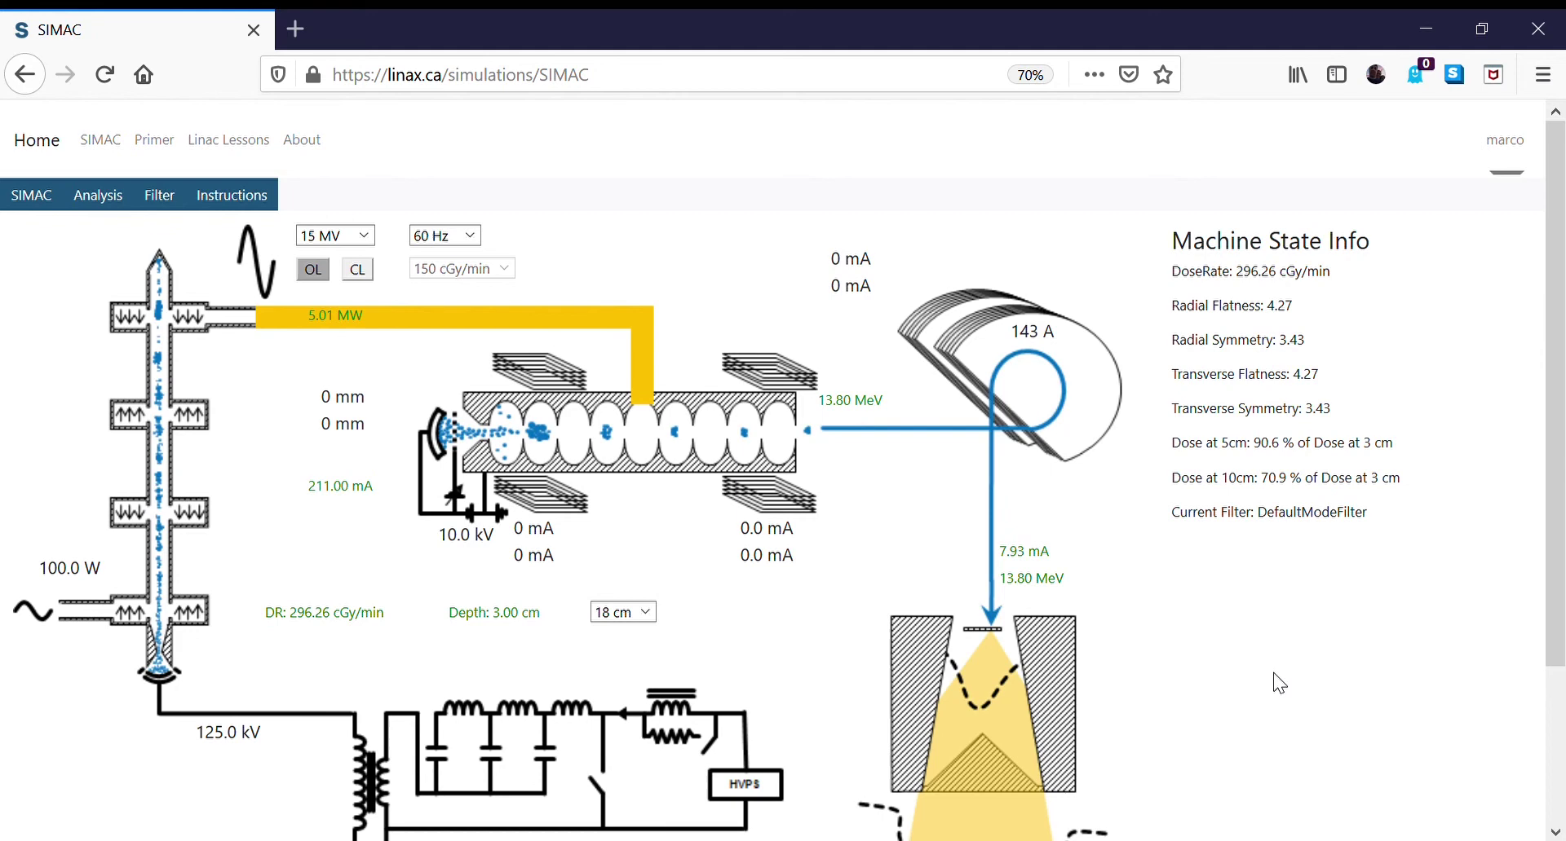